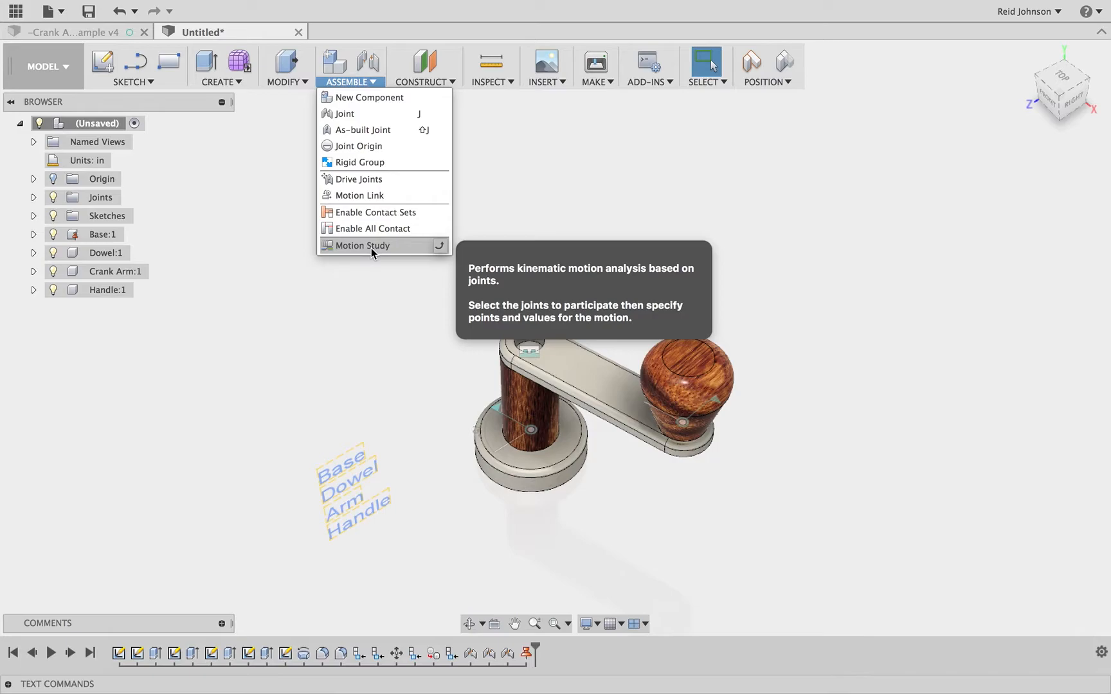
Create a motion study of the base's Rev1 joint with an angle of 180 deg at step 100 and play it
click(371, 248)
drag(724, 491, 659, 123)
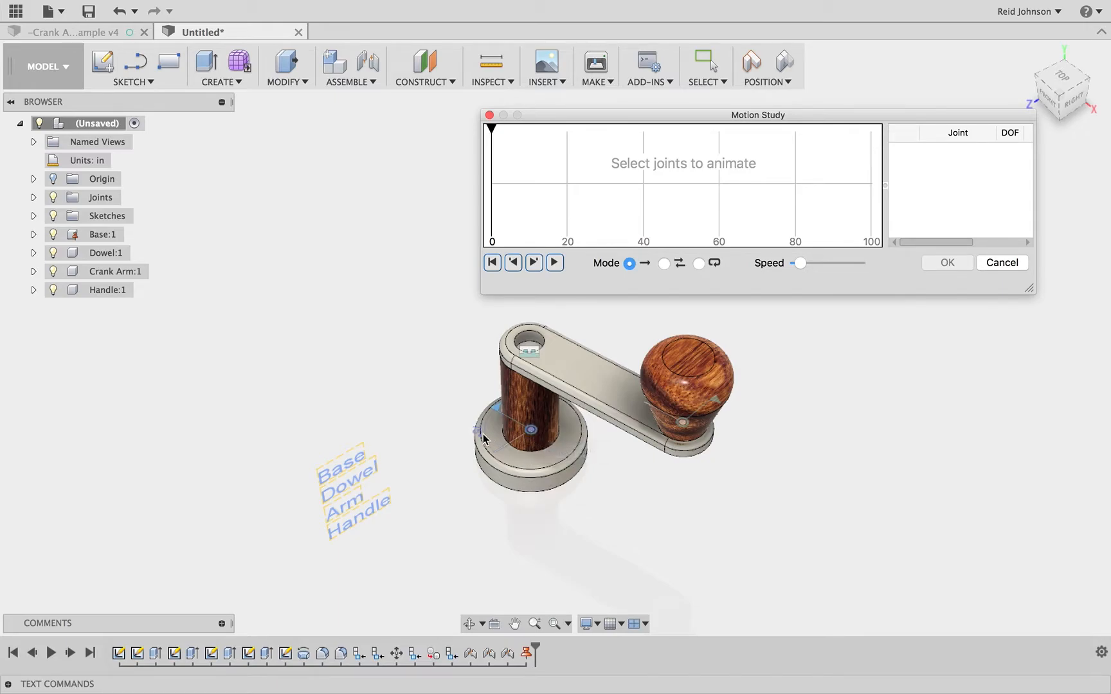
click(537, 436)
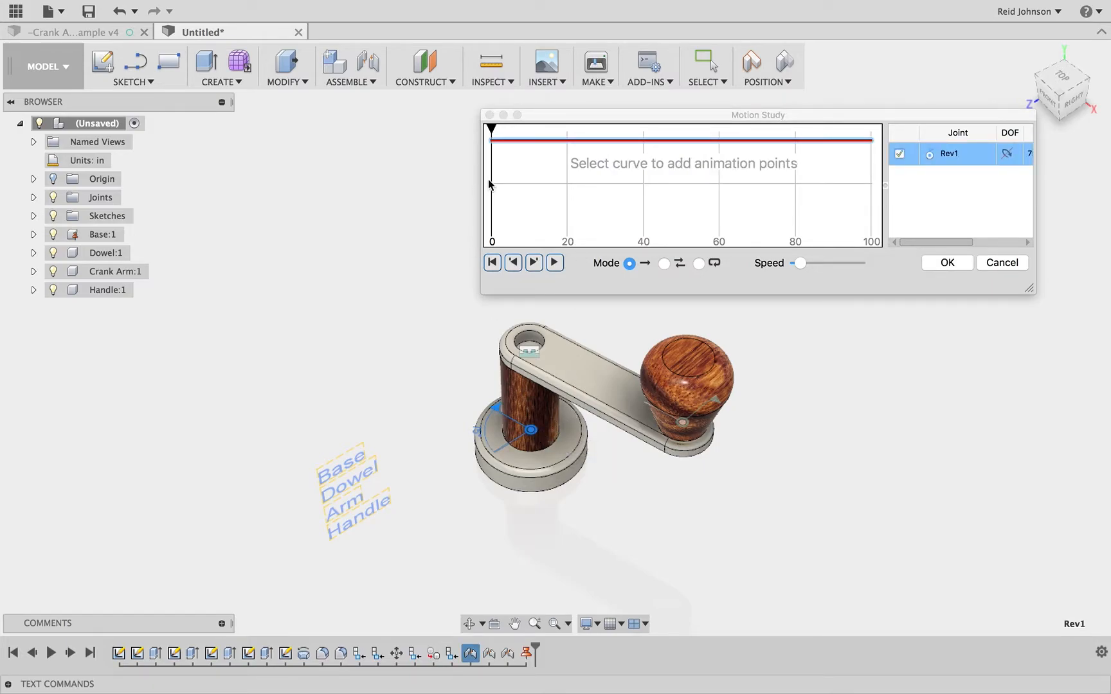
drag(491, 132, 882, 138)
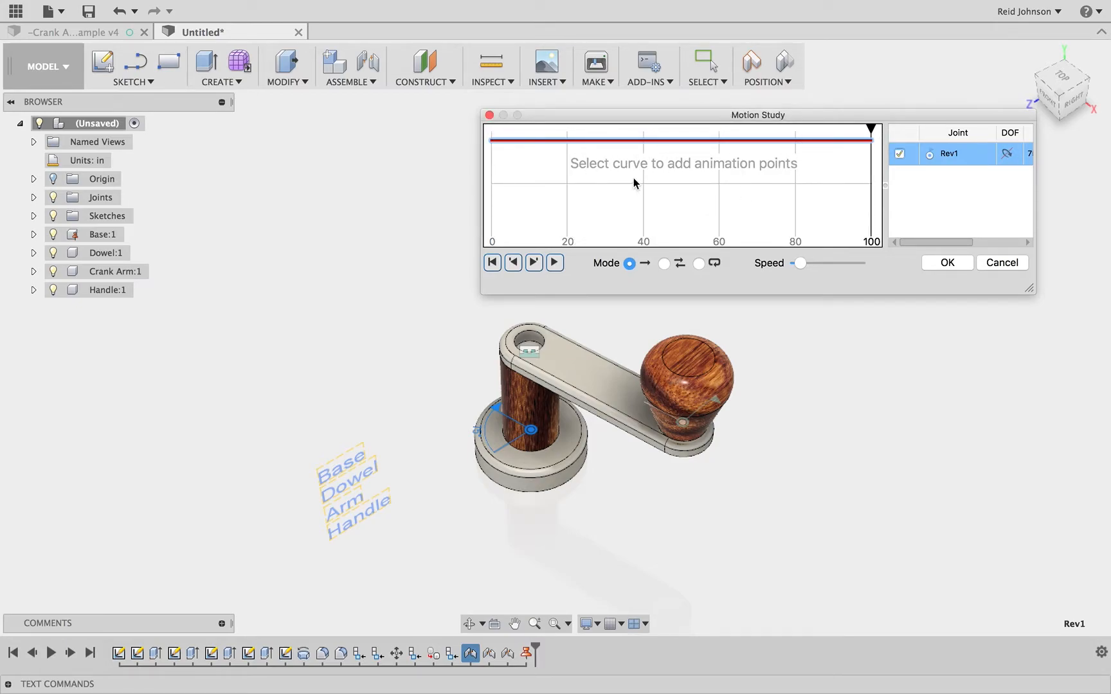
click(872, 142)
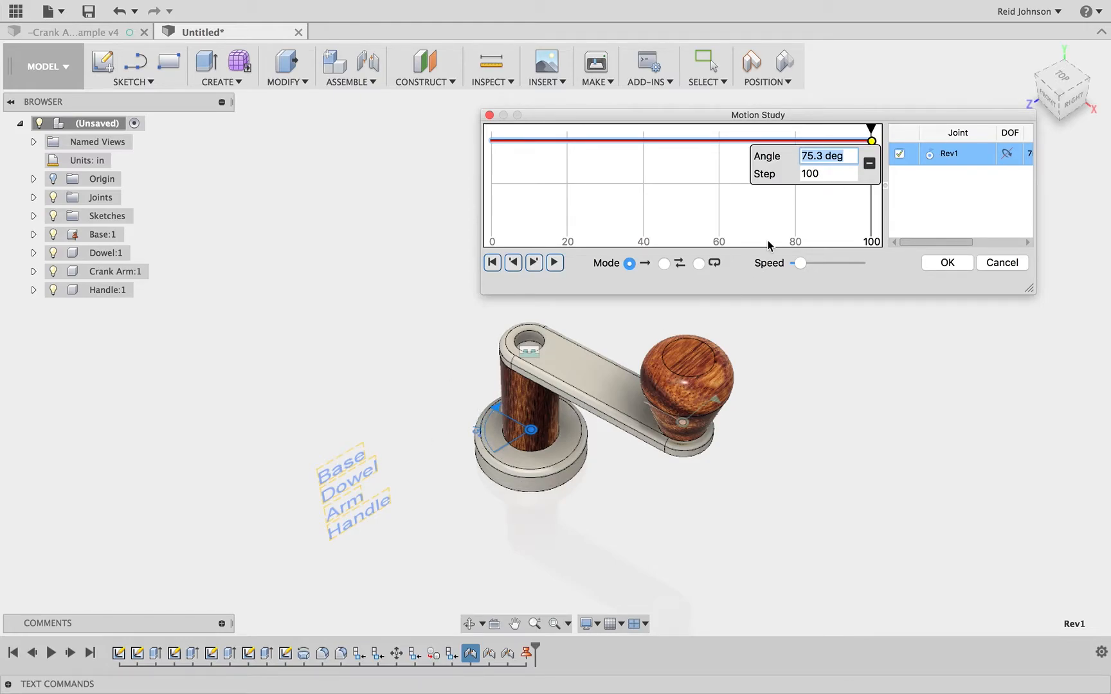
text(180)
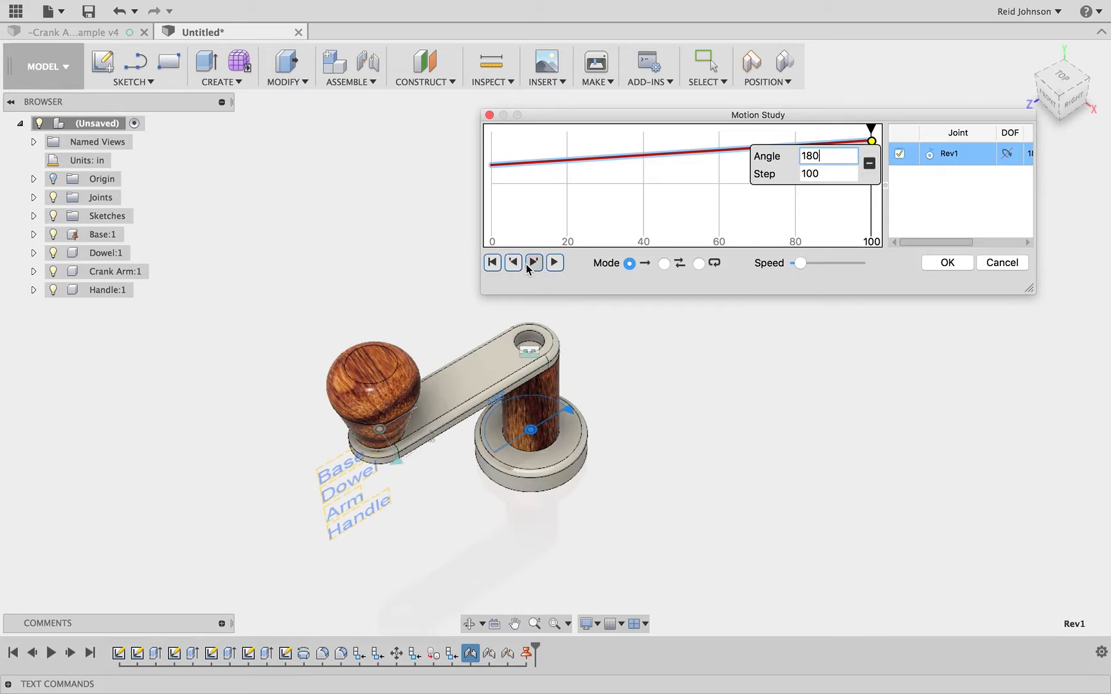
click(553, 264)
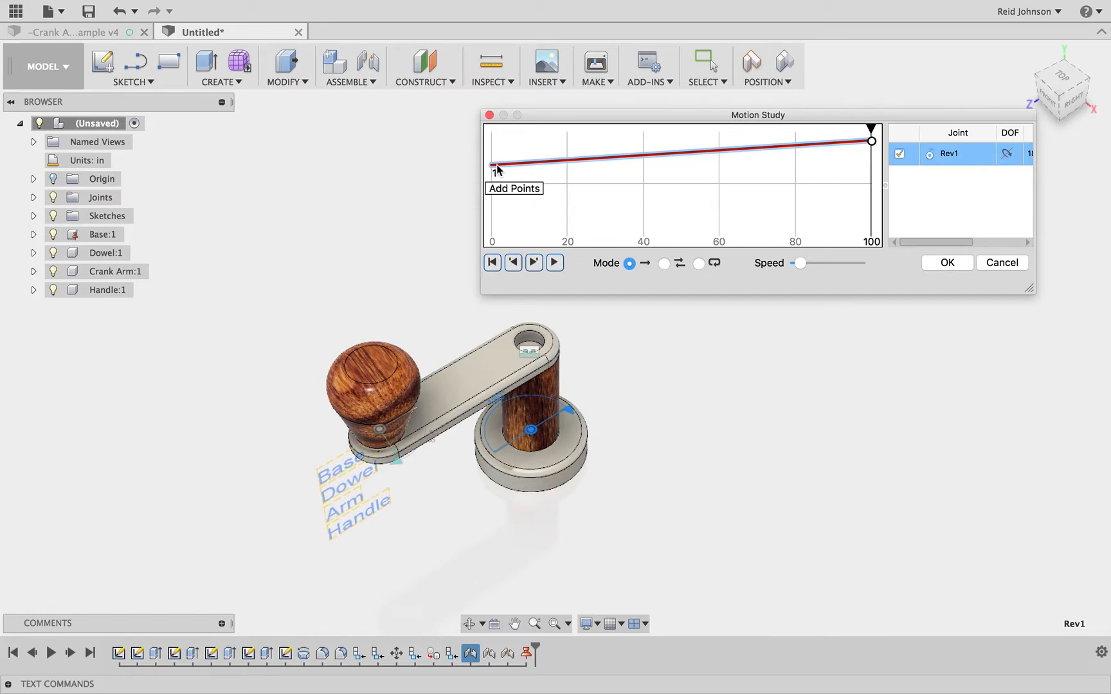
Add a point at step 1 of the Rev1 curve with an angle of 20 deg and play the motion
click(496, 167)
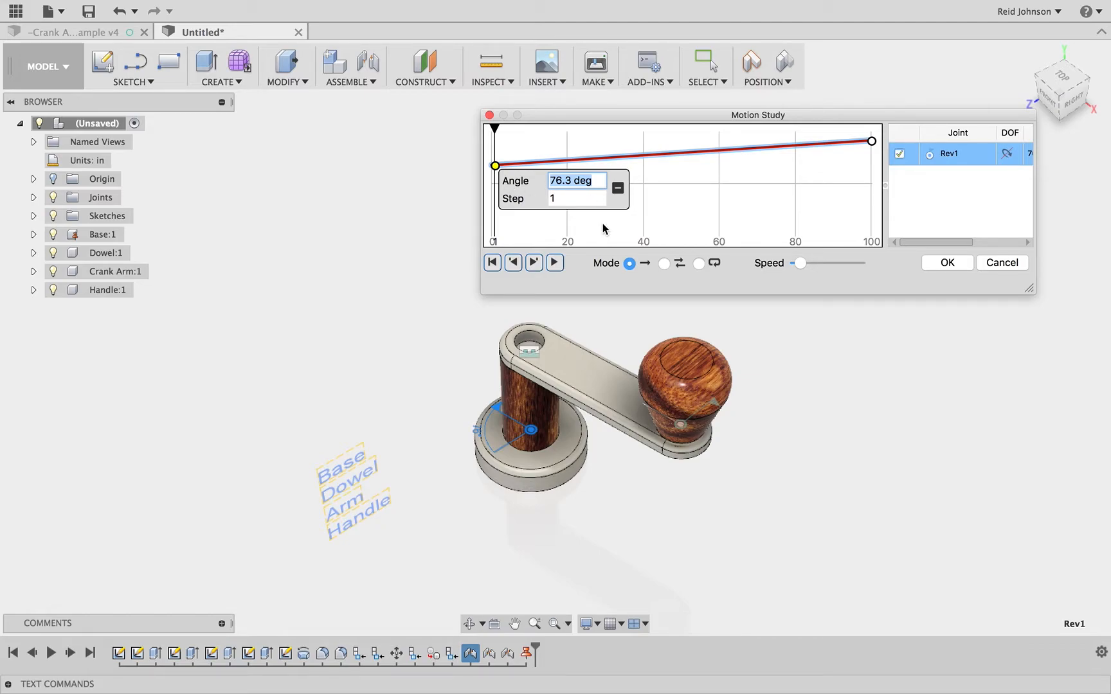
text(20)
key(Return)
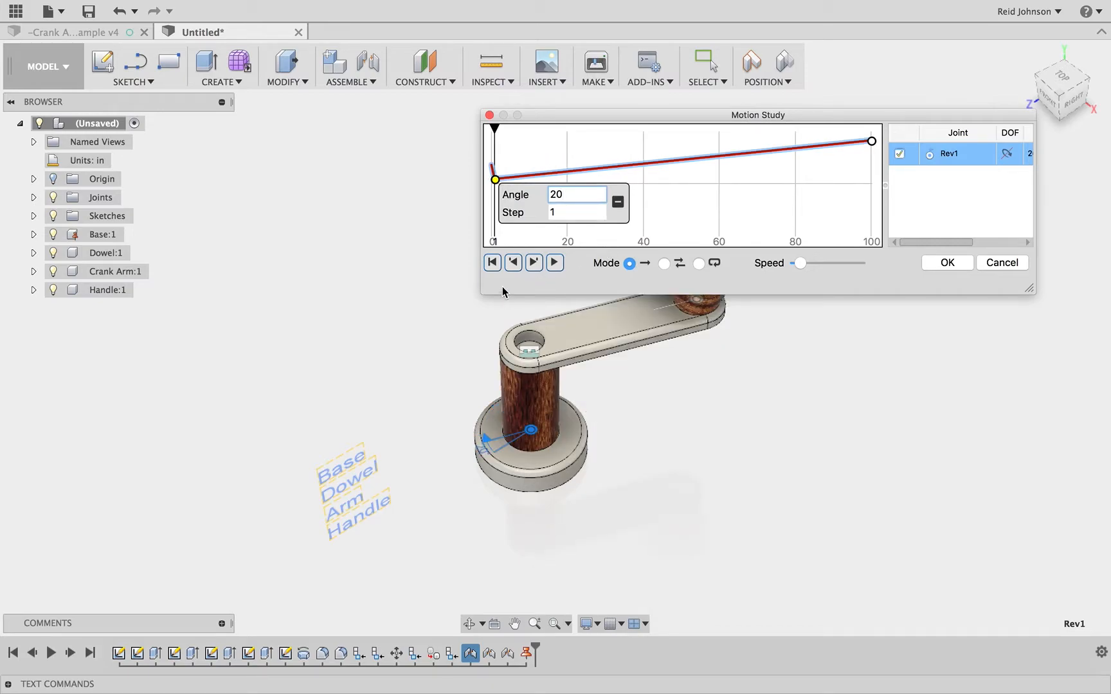
click(554, 264)
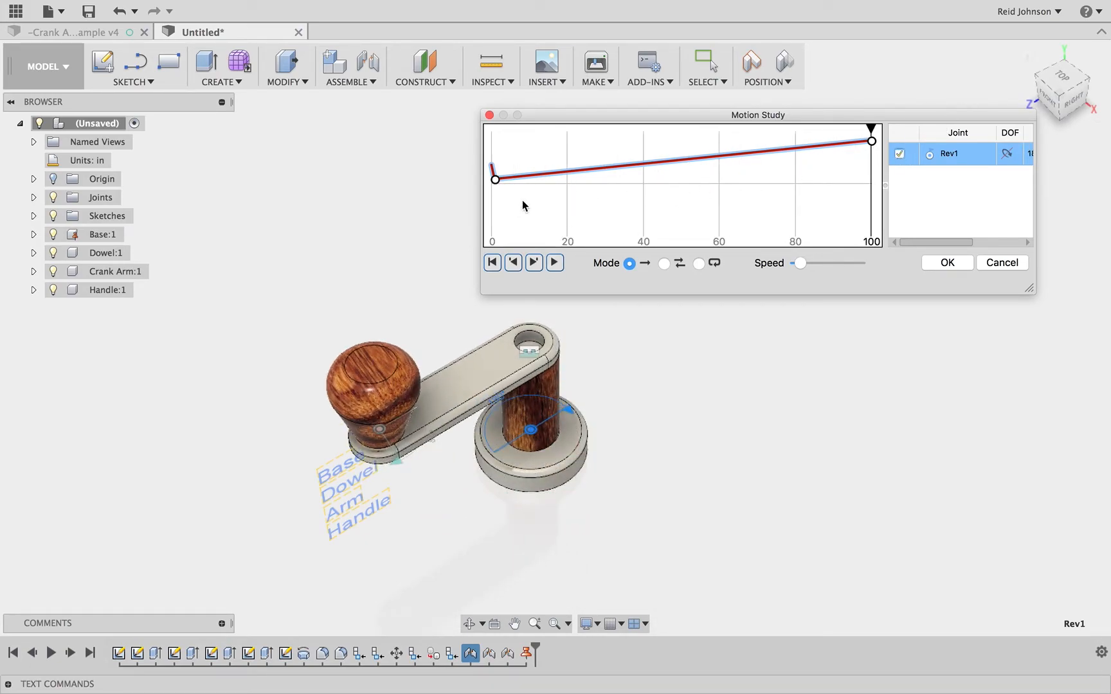
Set the angle of the Rev1 point at step 1 to -180 deg
click(495, 181)
text(-180)
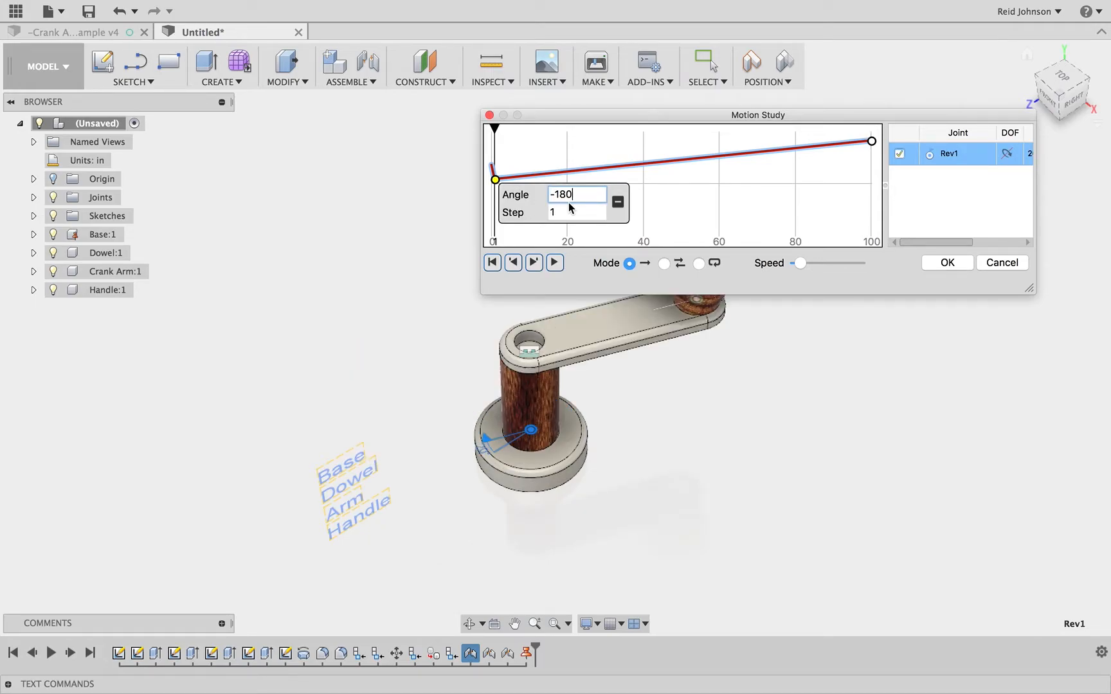
key(Return)
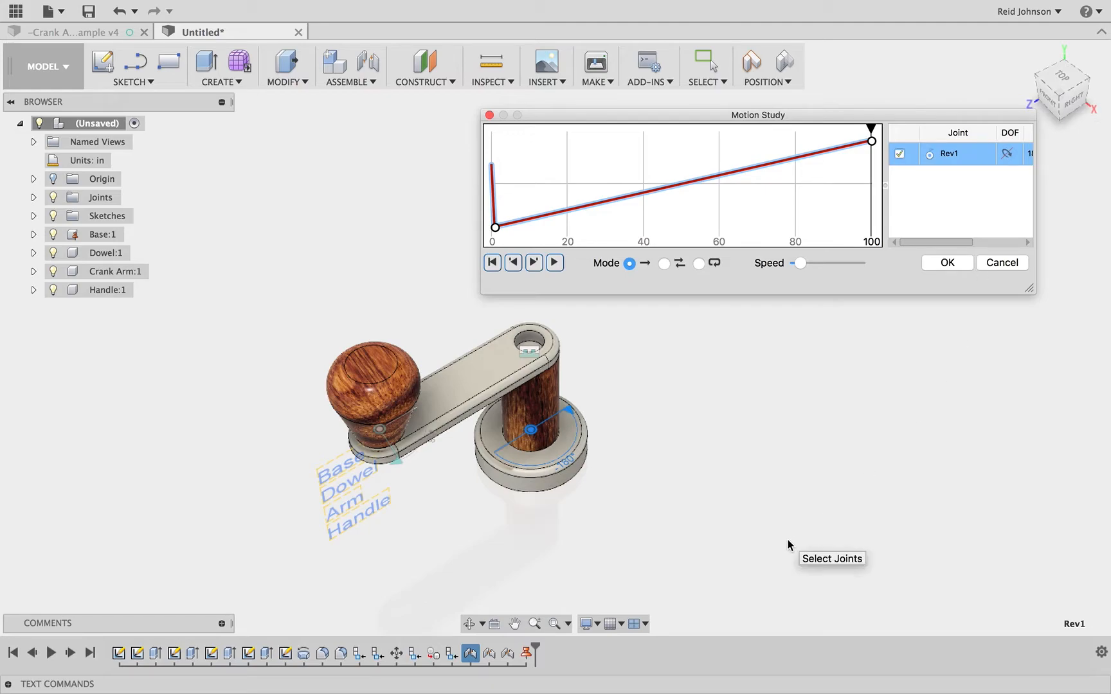
Set the motion study to loop continuously, preview the crank's rotation briefly, and accept the study
click(699, 263)
click(555, 265)
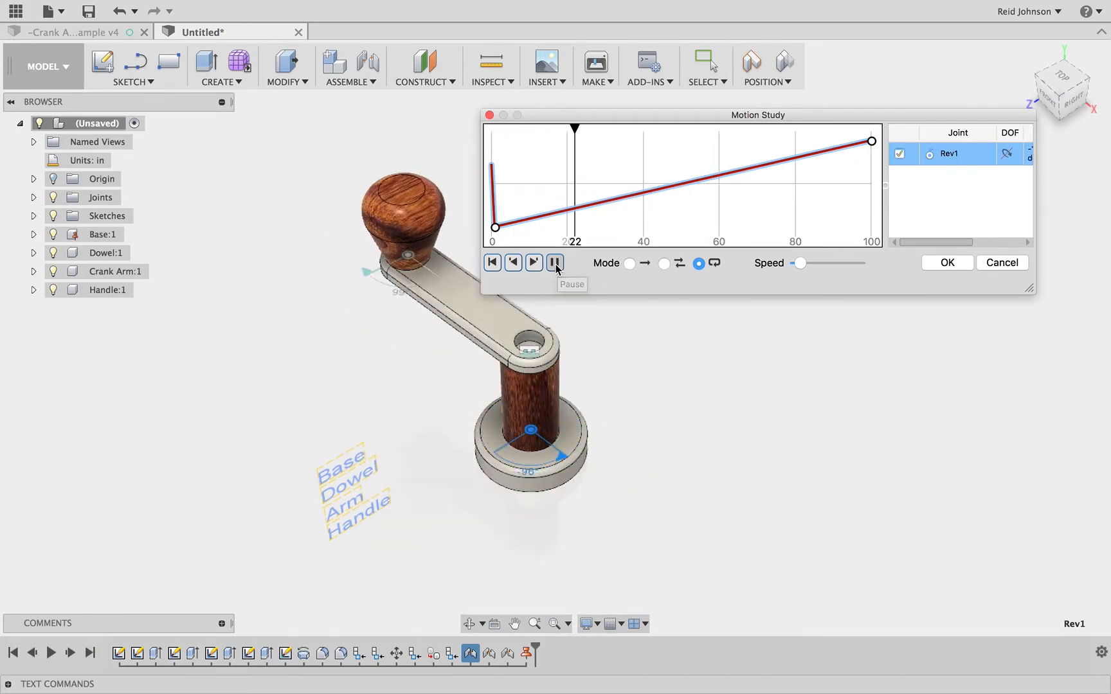
click(556, 264)
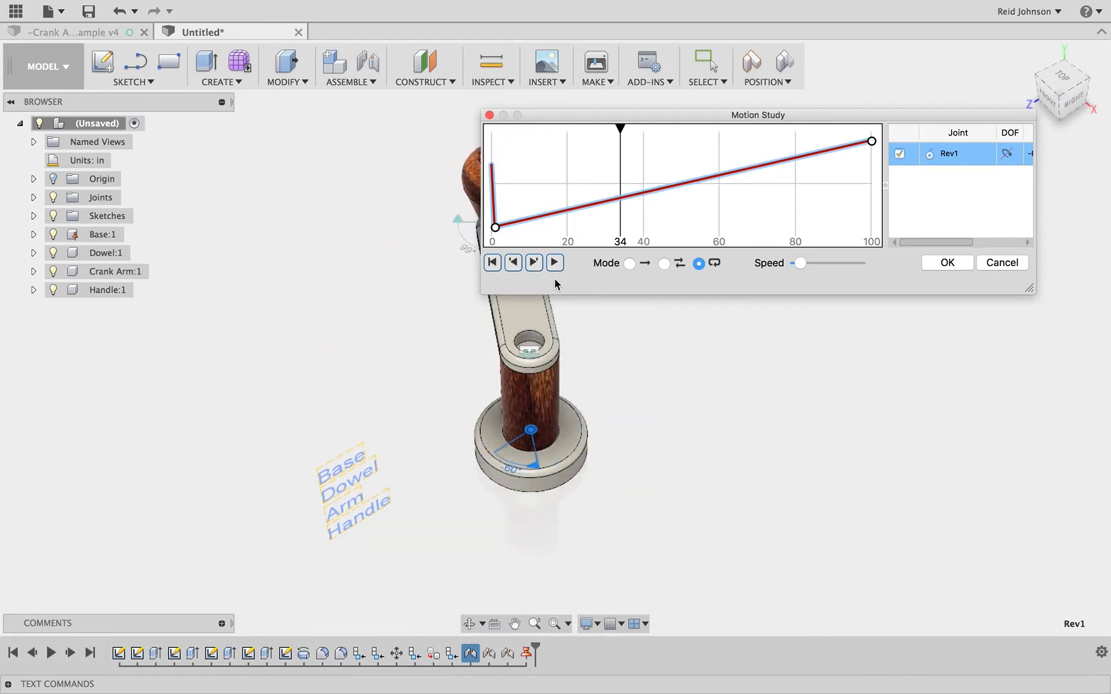
click(947, 263)
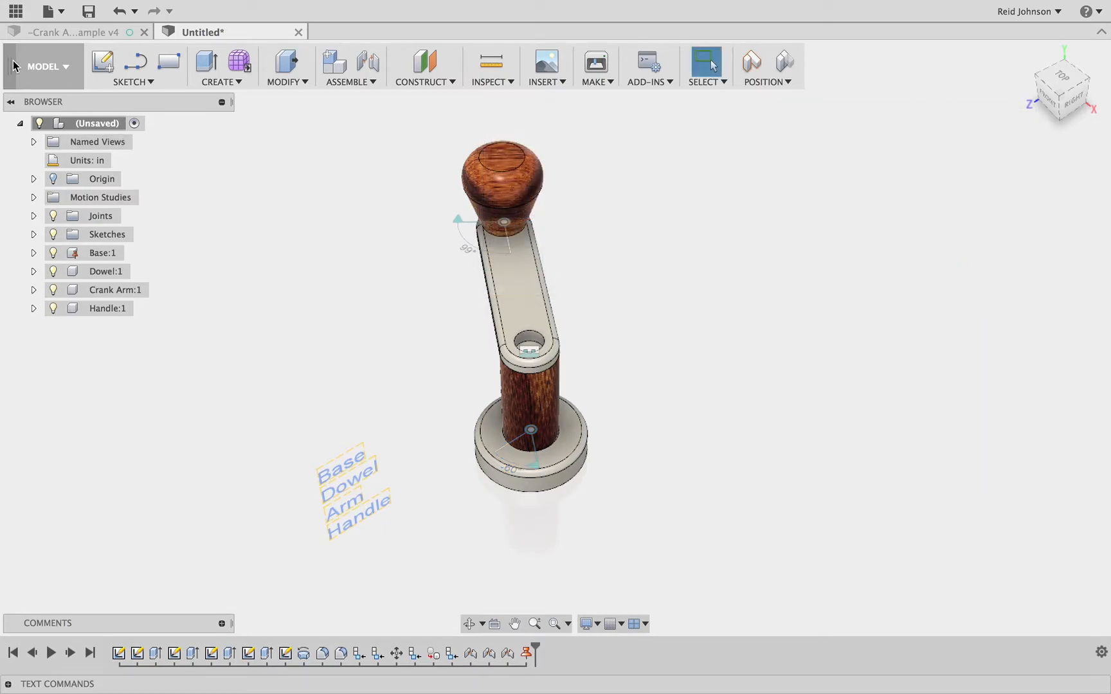
Save the design as Crank Assembly
click(38, 71)
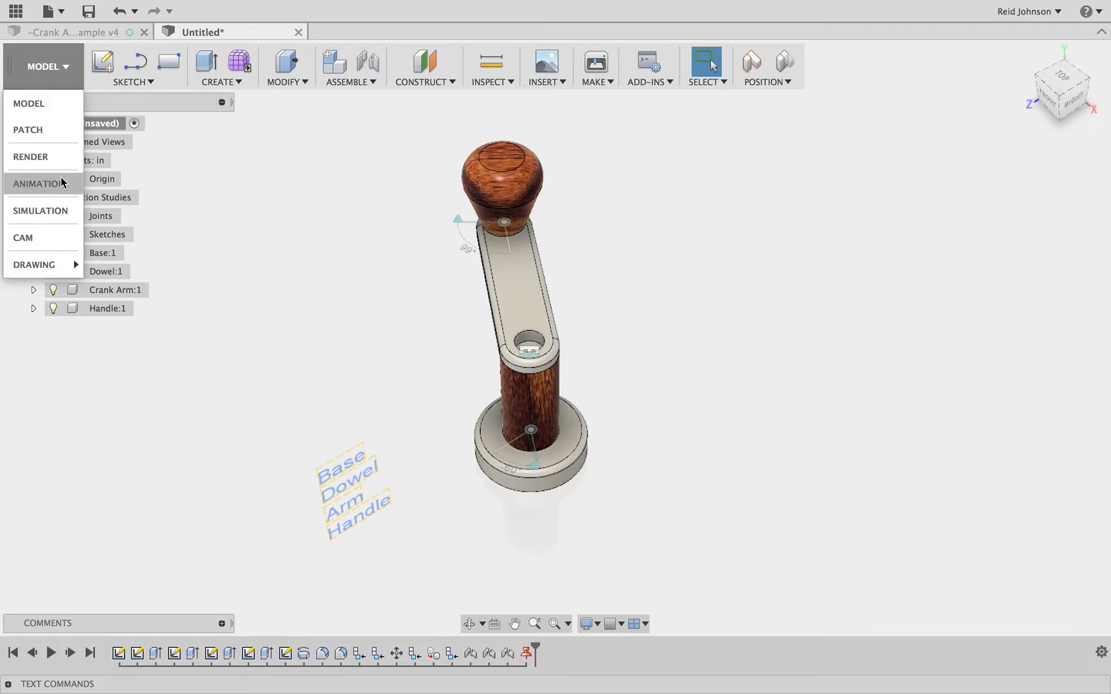
mouse_move(52, 162)
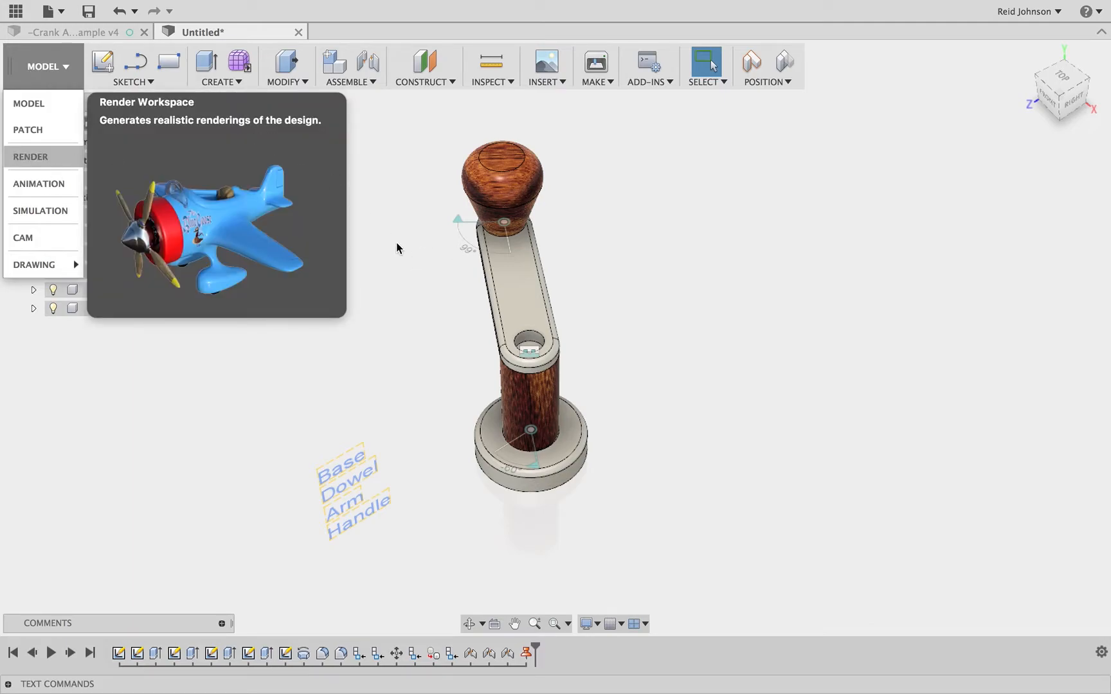
click(86, 15)
click(88, 16)
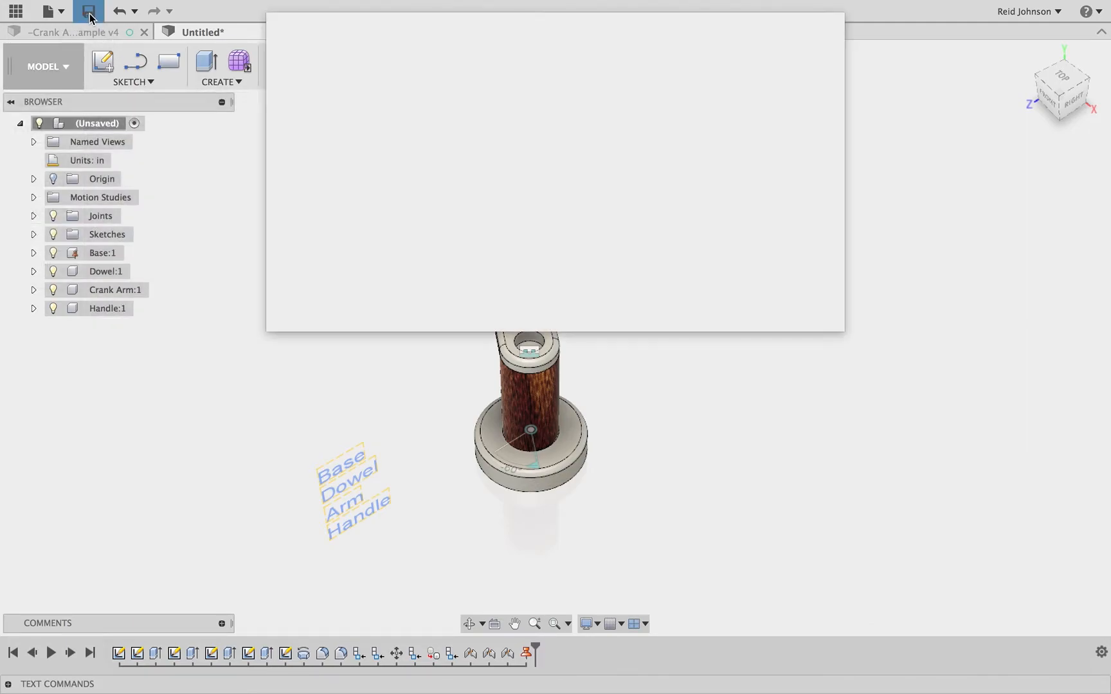
text(Crank Assembly)
click(786, 290)
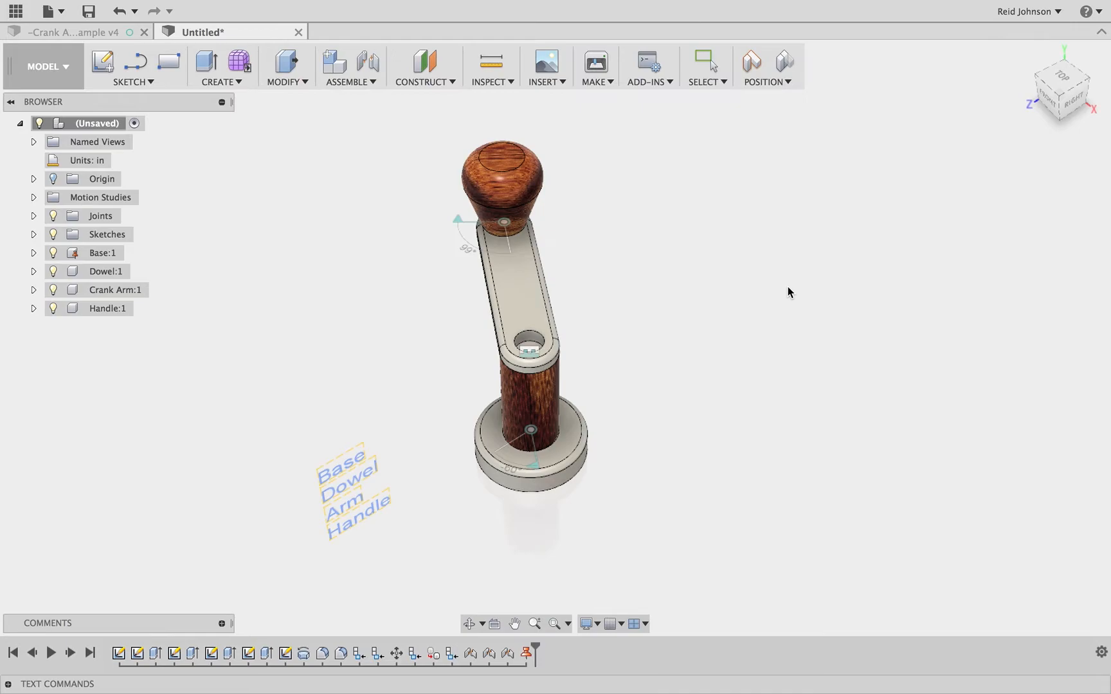
Switch to the Render workspace and submit a cloud rendering of the crank at Standard quality
click(45, 72)
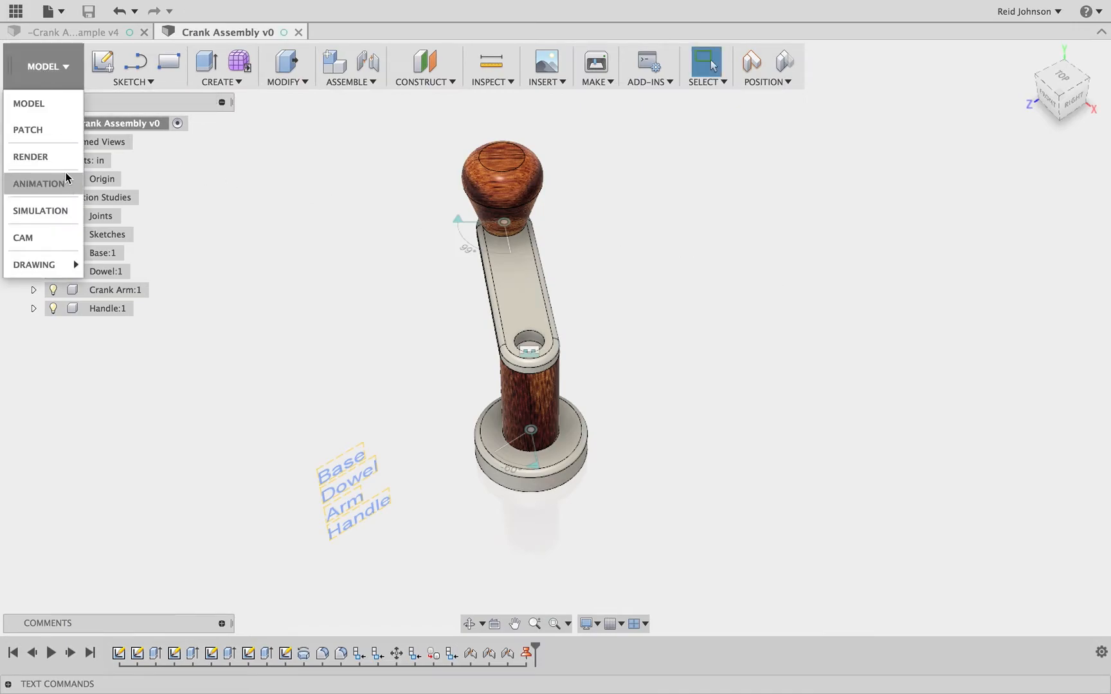
click(31, 156)
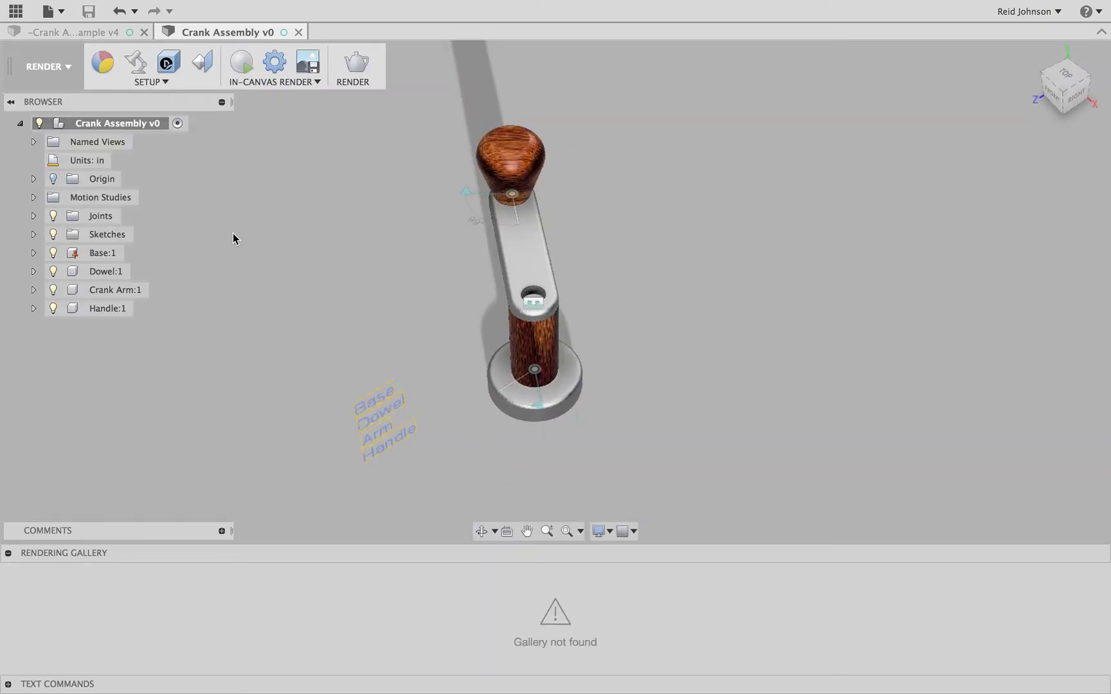
click(361, 66)
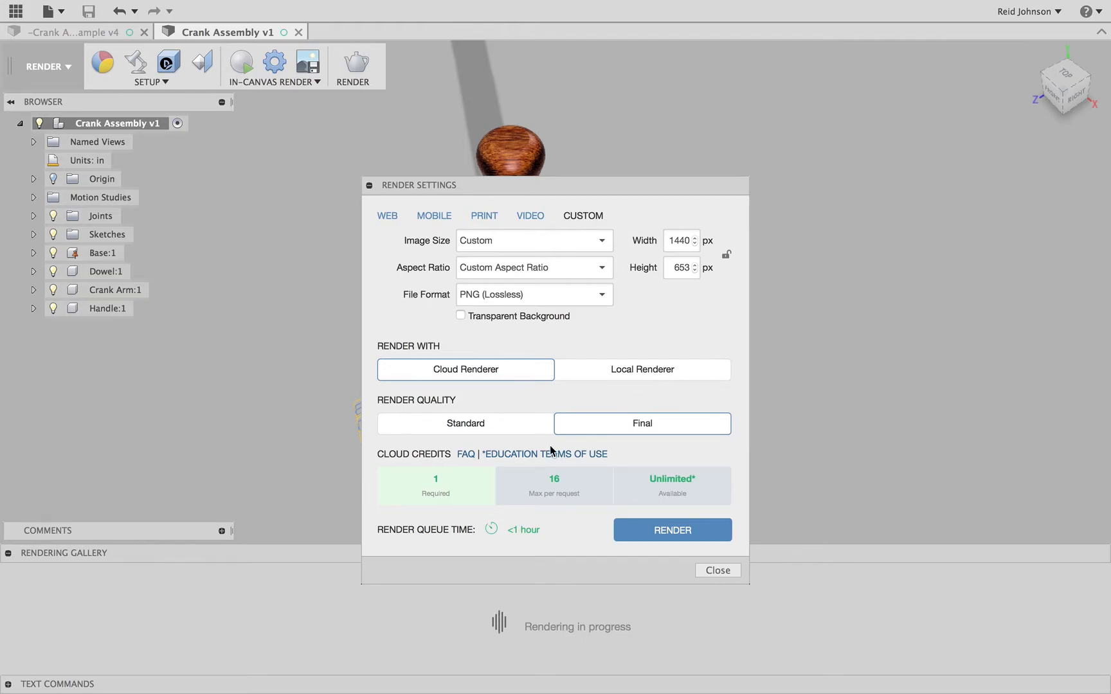
click(494, 428)
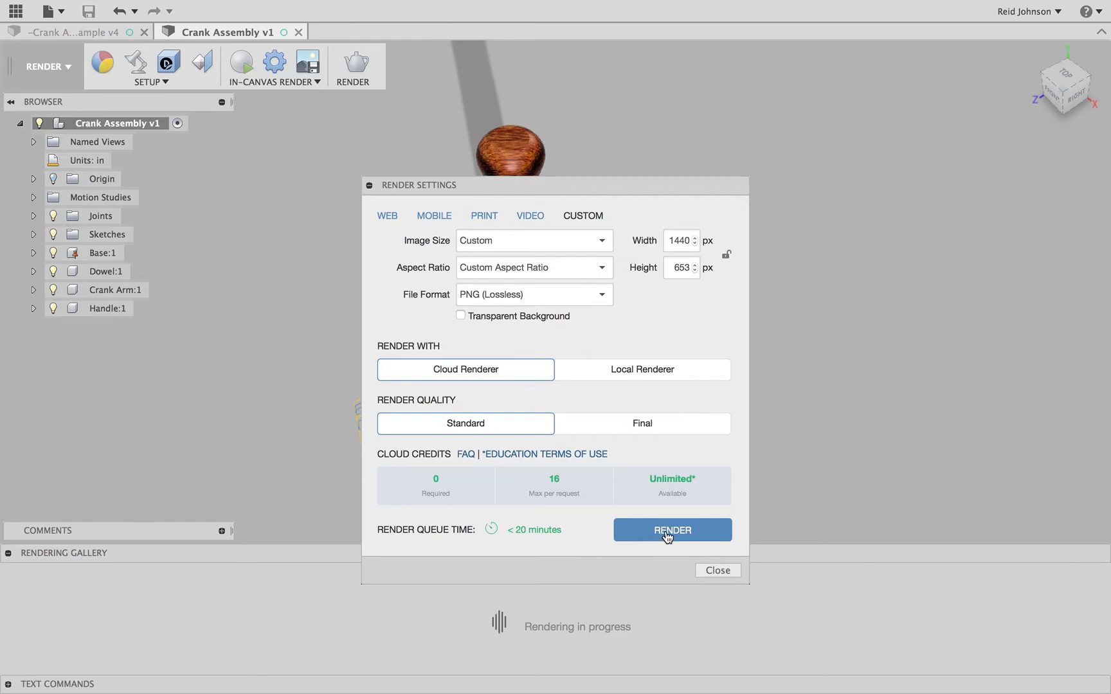
click(668, 531)
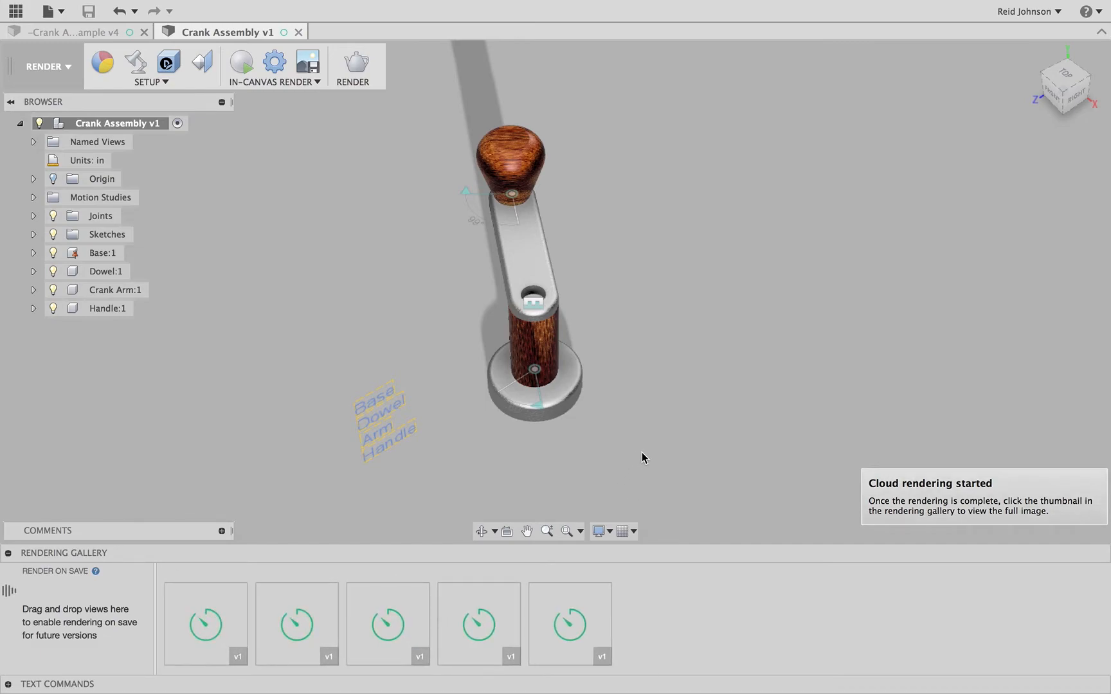
Replace the scene's lighting environment with another one from the Environment Library
shift+middle_drag(645, 436, 655, 382)
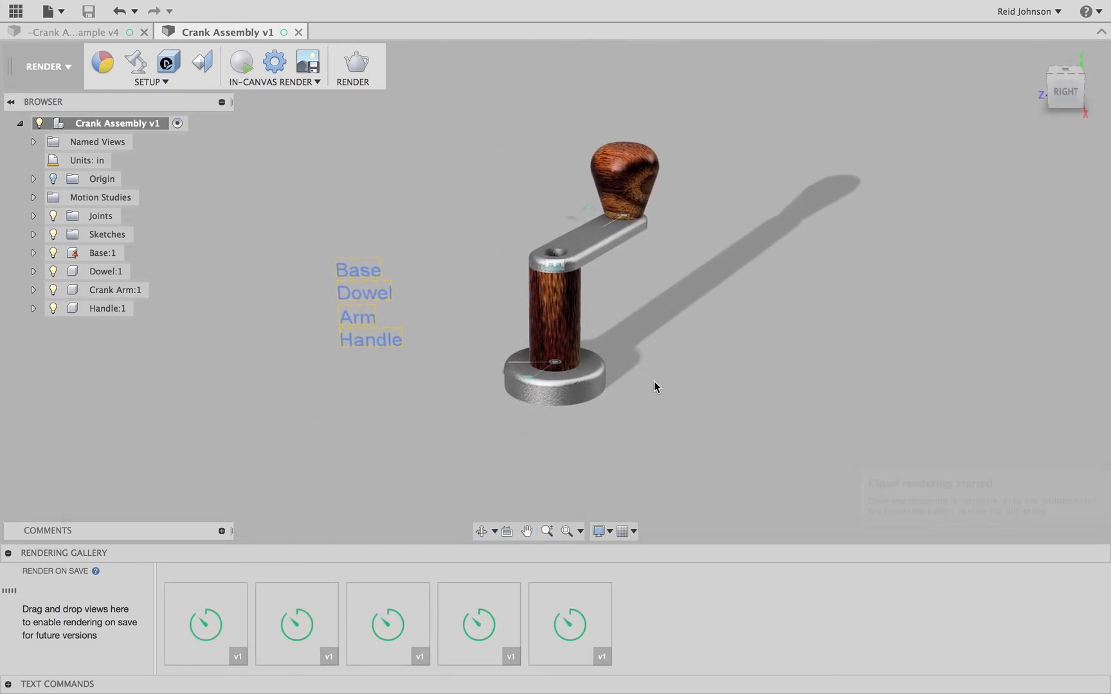
scroll(643, 385, up, 3)
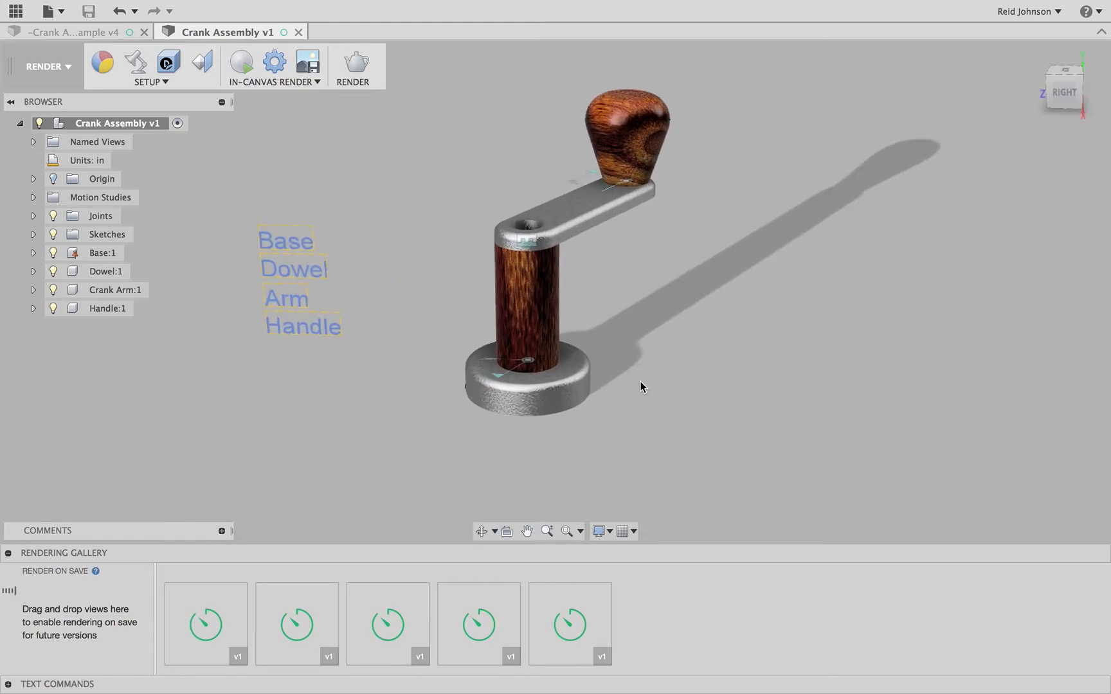
scroll(670, 391, up, 3)
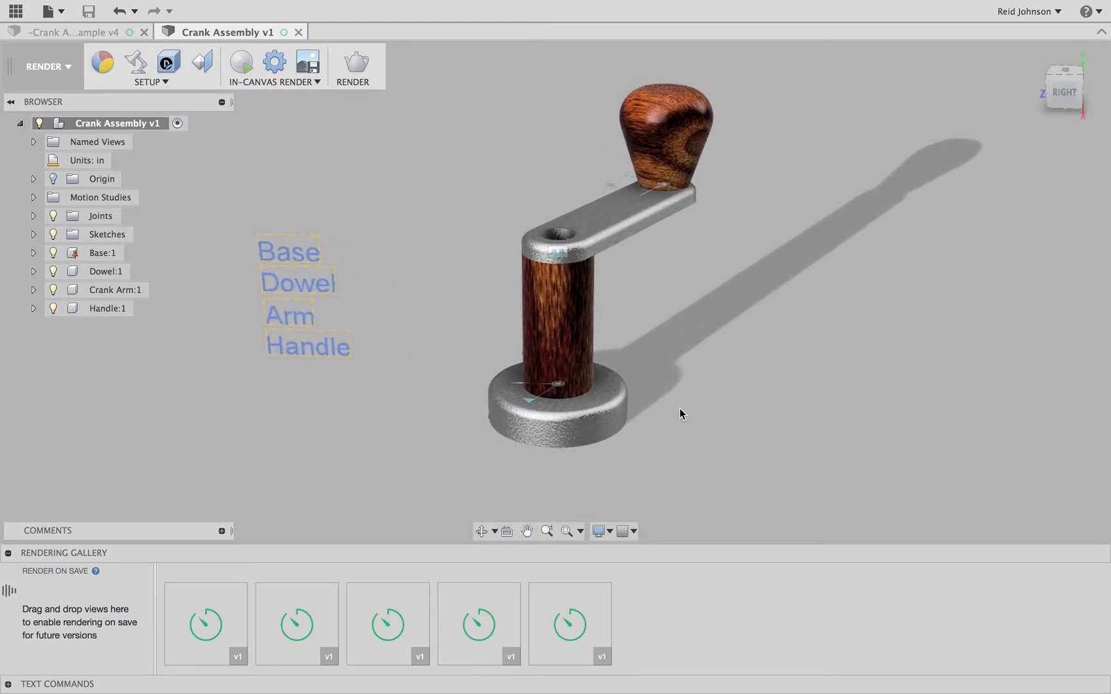
middle_drag(682, 414, 690, 421)
click(135, 61)
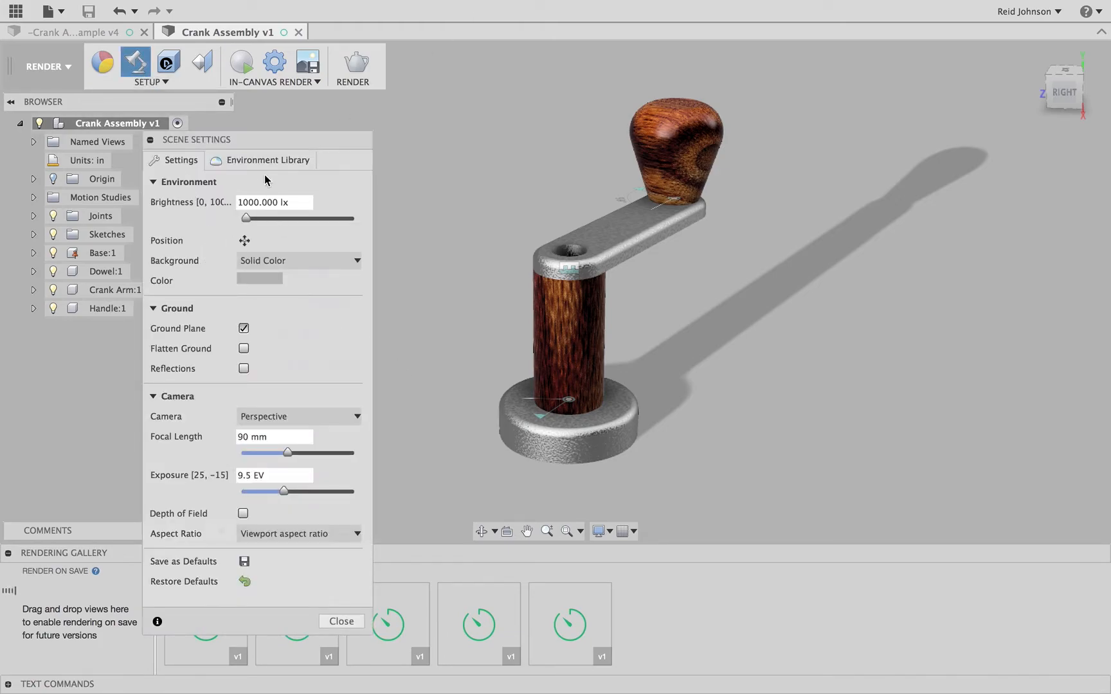
click(257, 159)
double_click(241, 321)
click(342, 638)
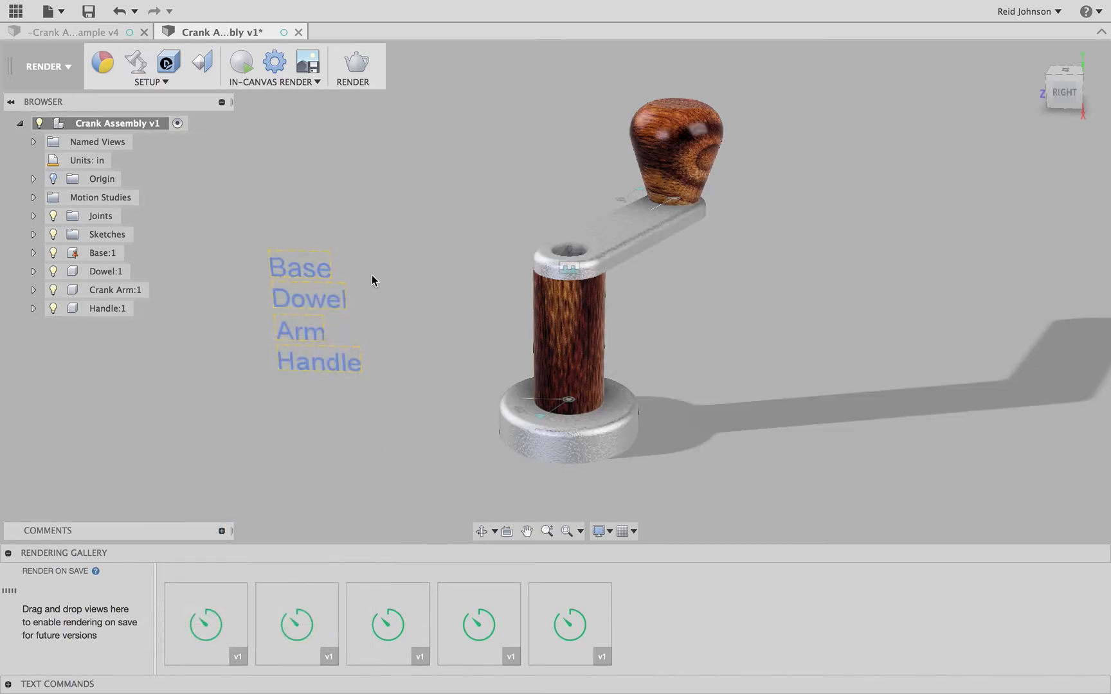
Submit another Standard-quality cloud rendering with the changed scene and close the render settings
click(357, 67)
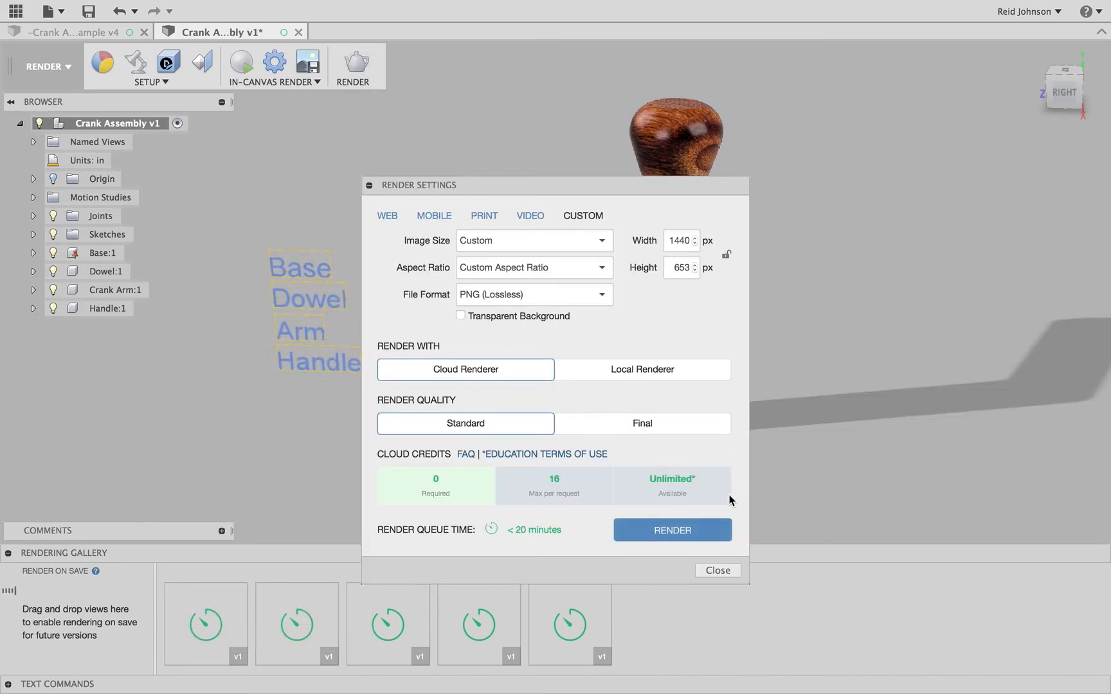
click(691, 533)
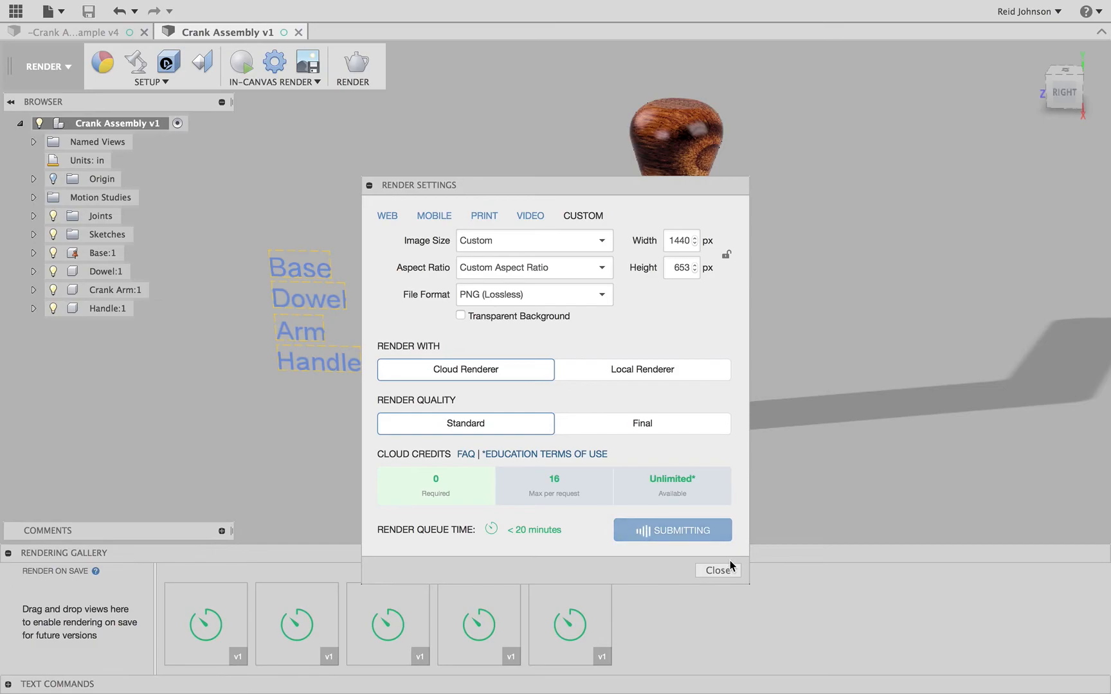
click(718, 571)
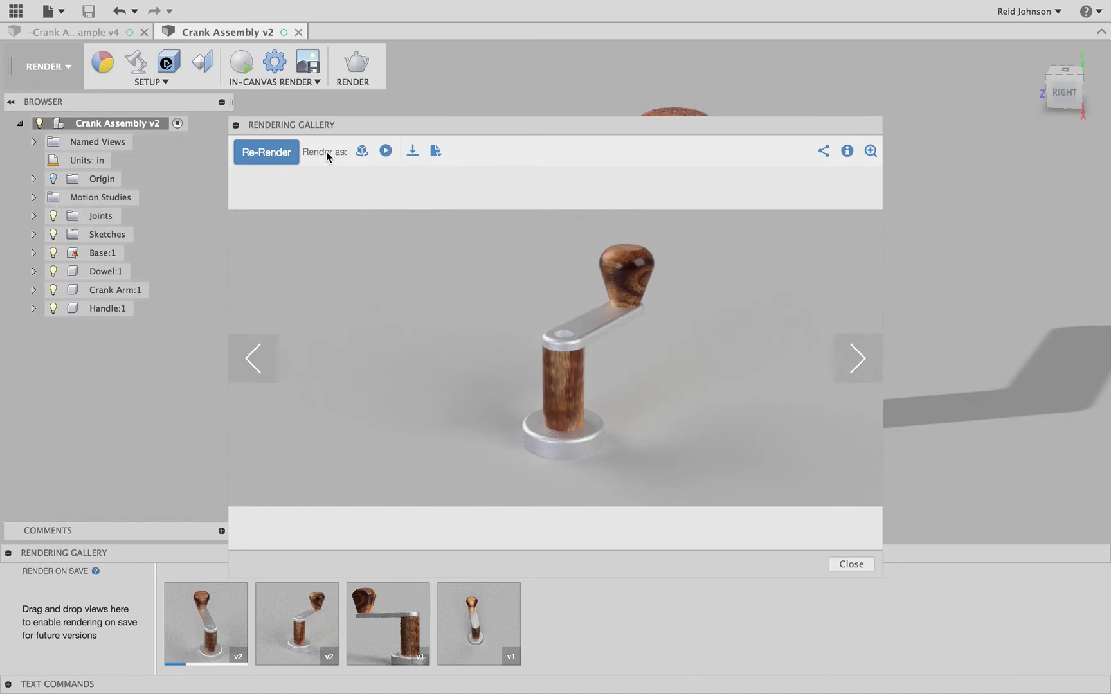
Open the motion study render settings for the finished gallery image and set the image size to 800x600
click(387, 151)
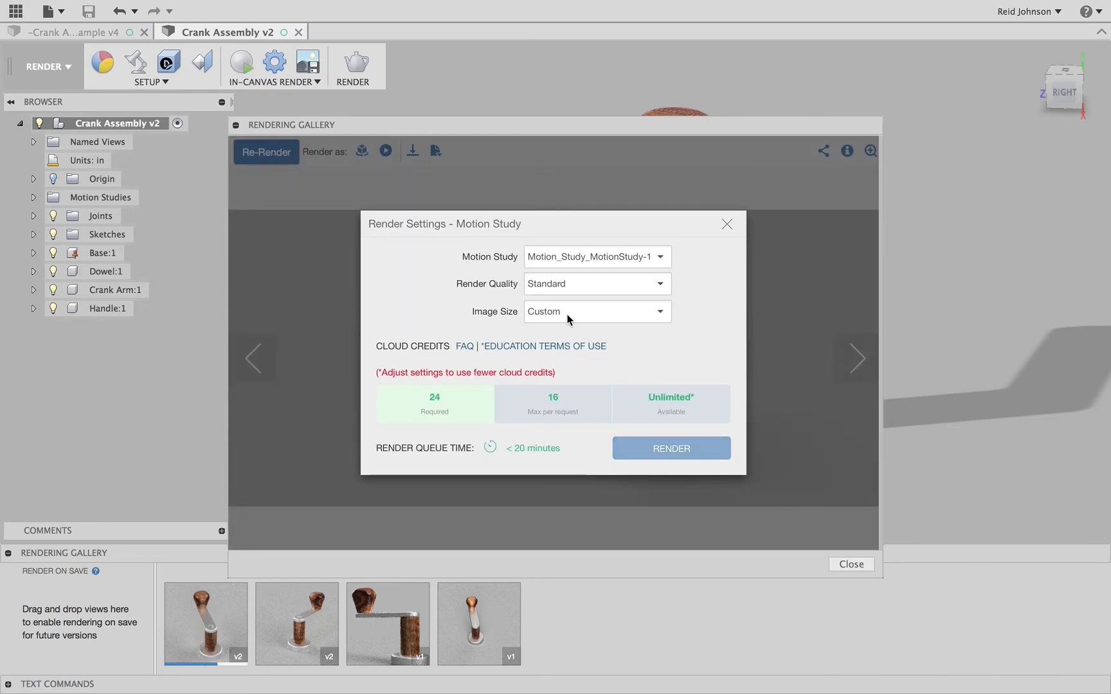
click(547, 316)
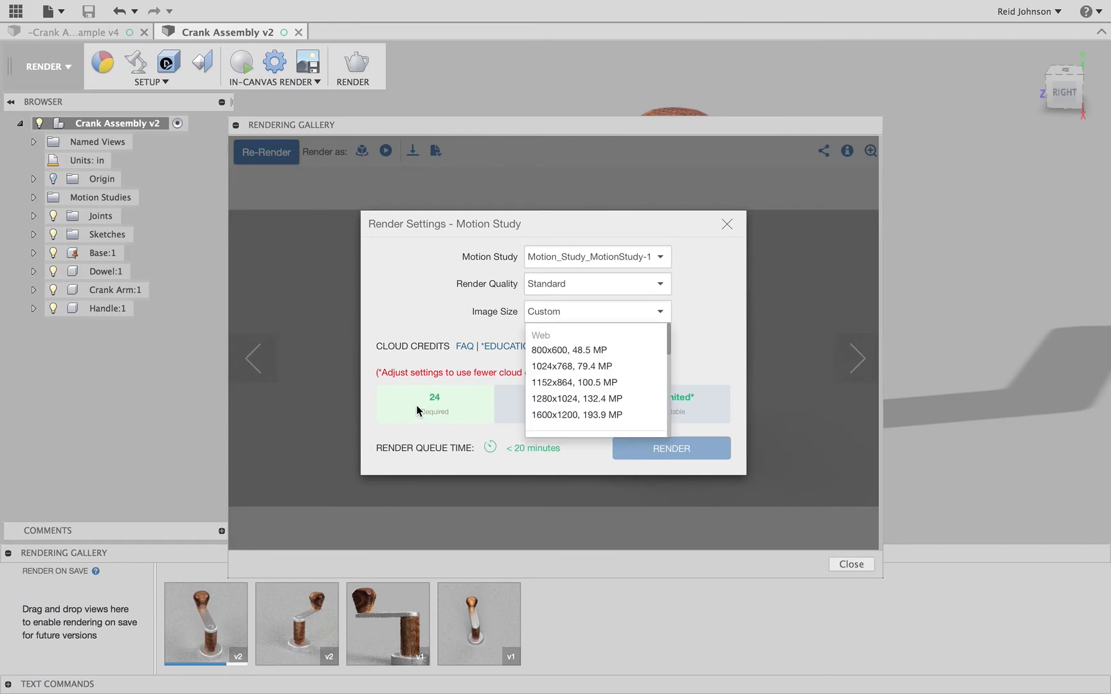
click(585, 368)
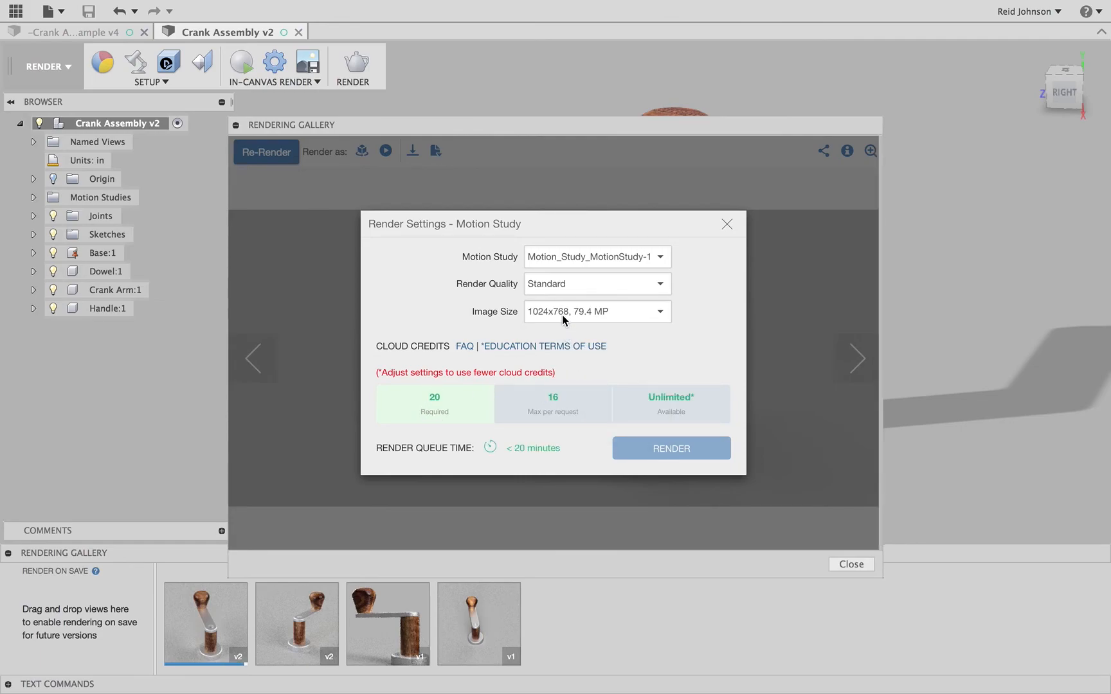
click(562, 315)
click(617, 352)
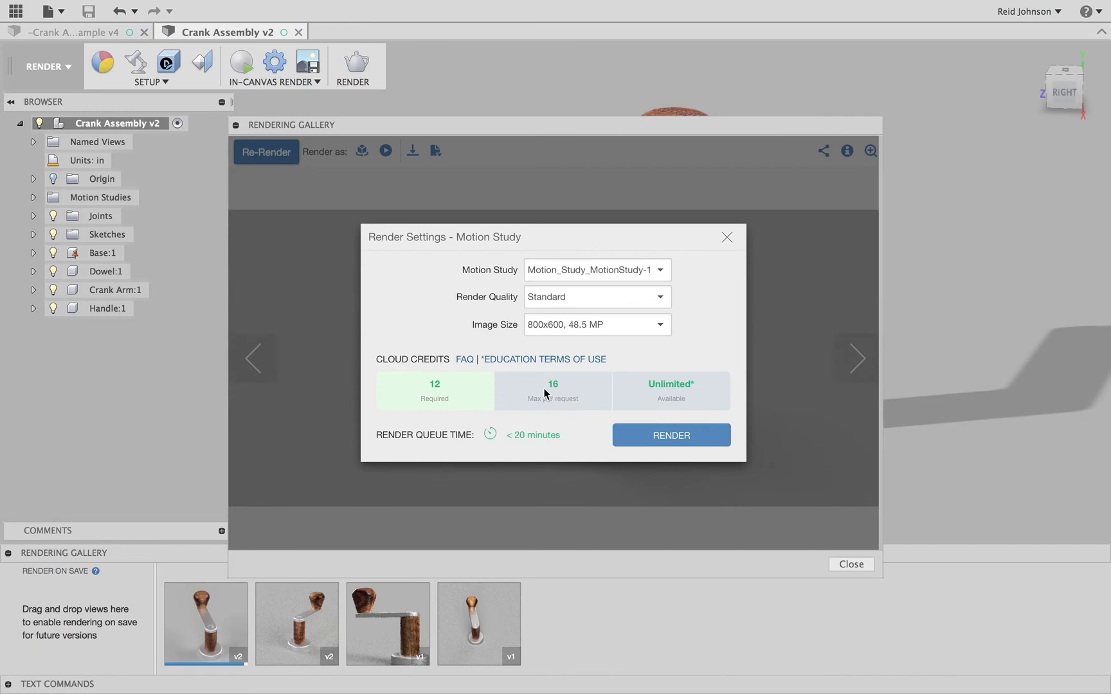
Submit the cloud rendering of Motion_Study_MotionStudy-1 at Standard quality and close the gallery image
click(639, 270)
click(639, 269)
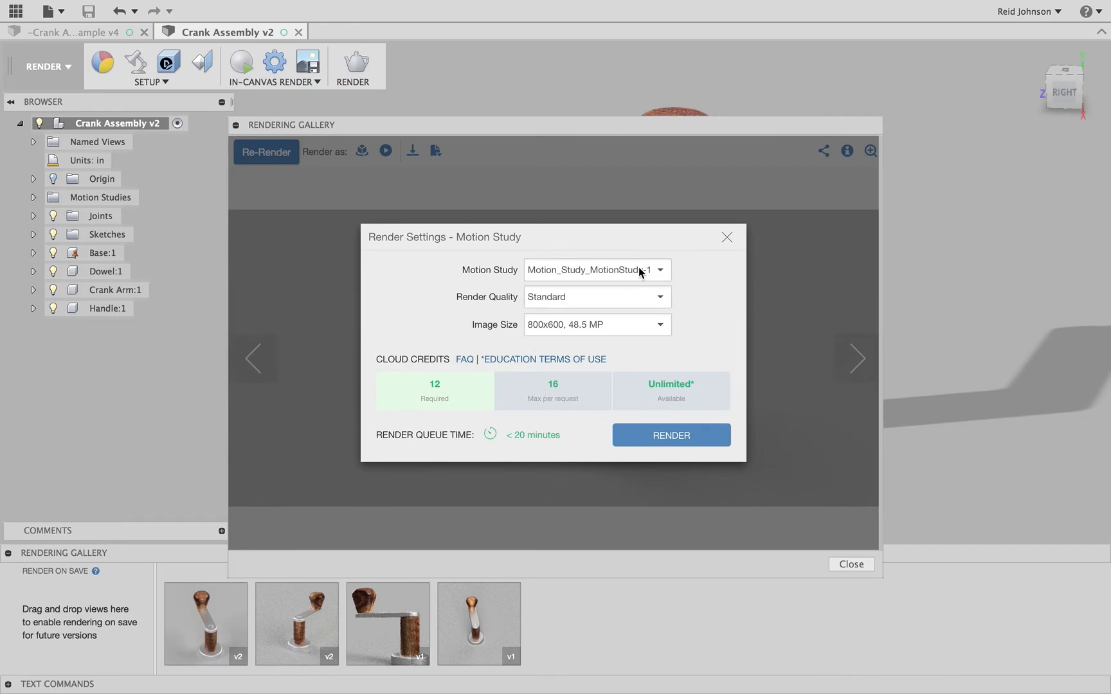
click(669, 441)
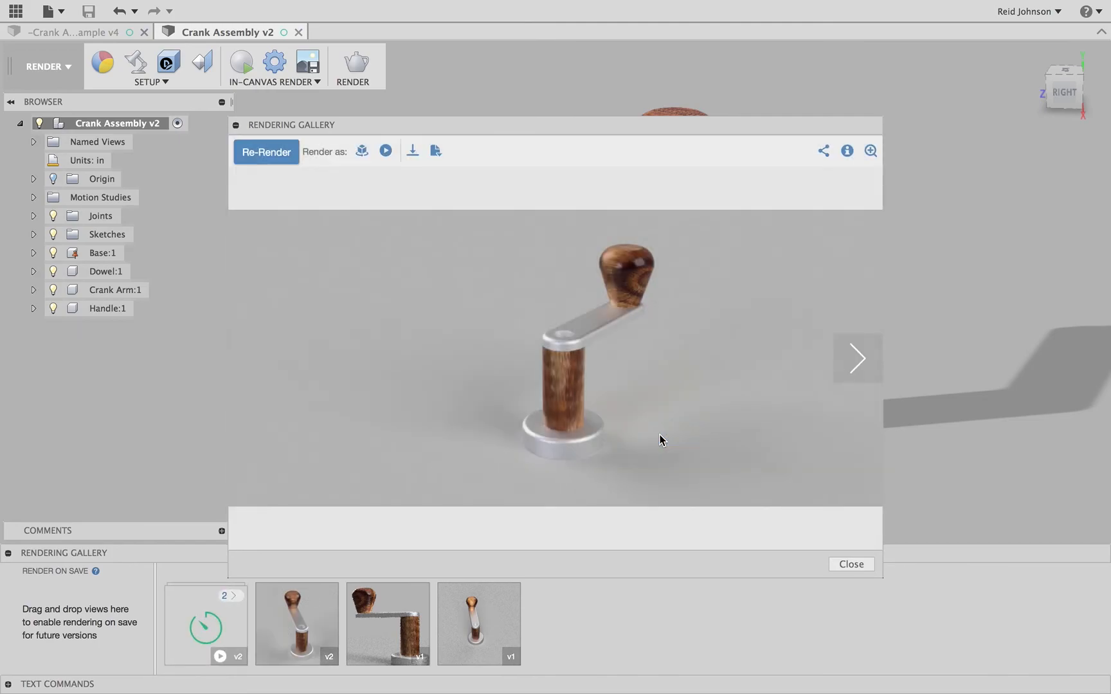
click(852, 564)
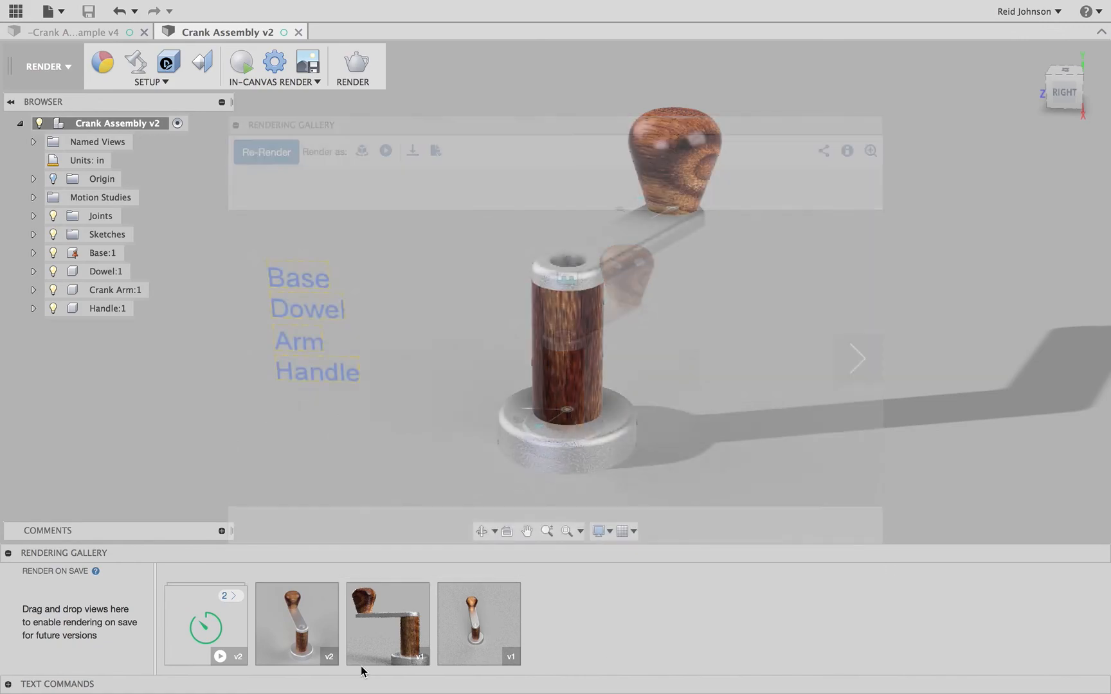
Expand the stacked v2 renderings in the gallery and check the queue status of the motion study rendering
mouse_move(62, 624)
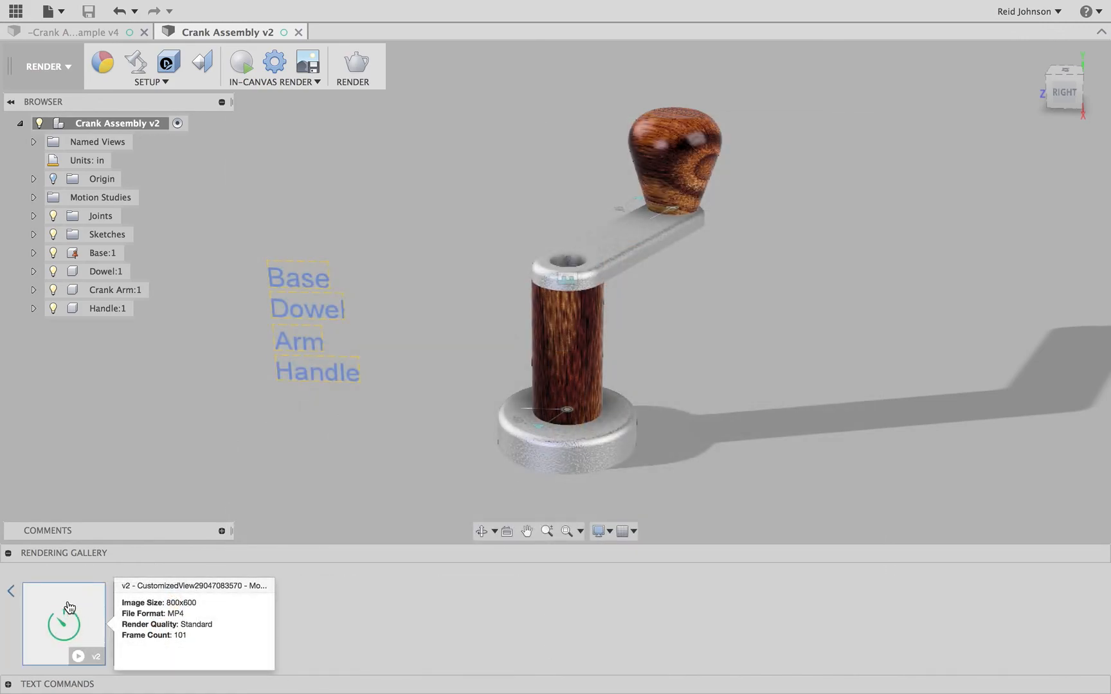
click(61, 625)
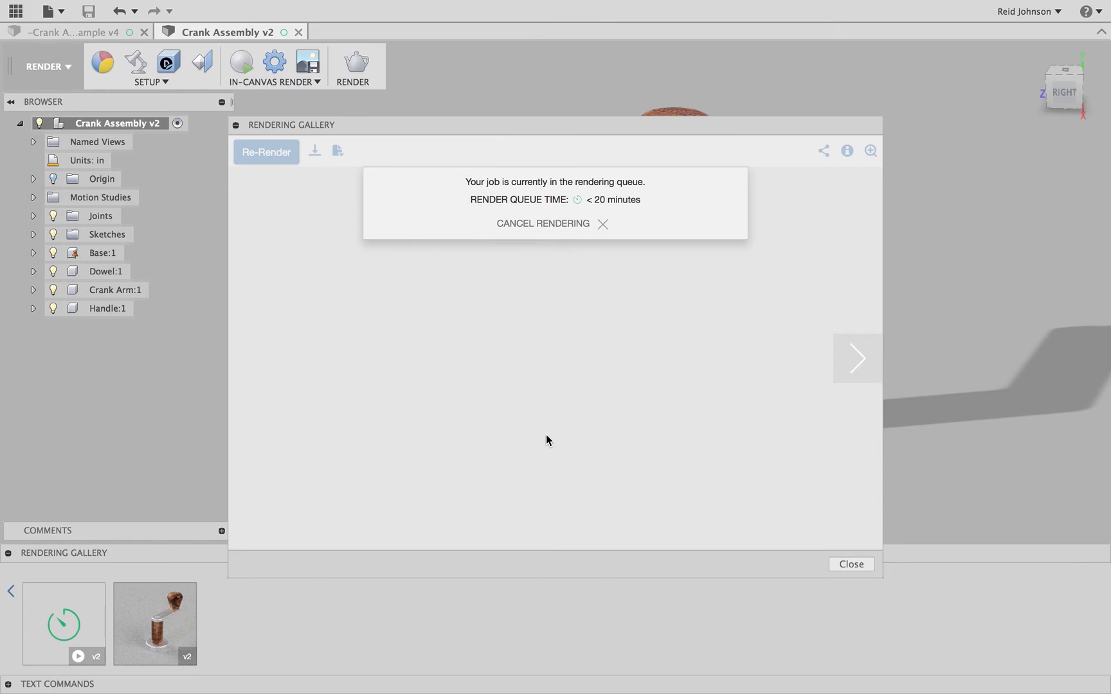
click(851, 564)
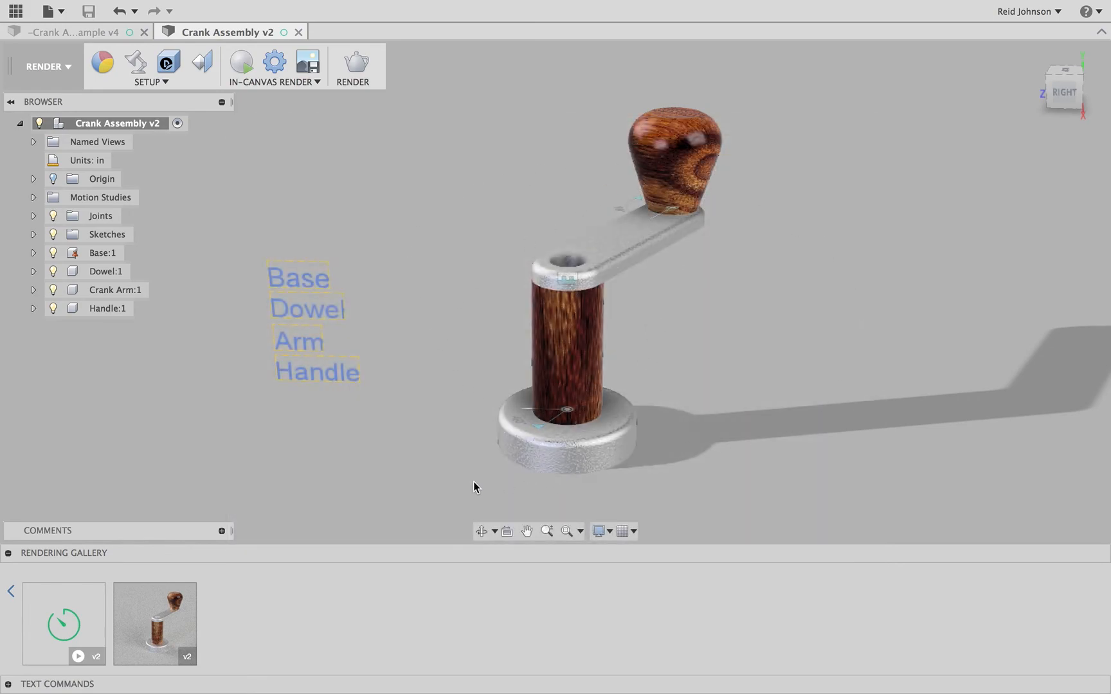
click(77, 634)
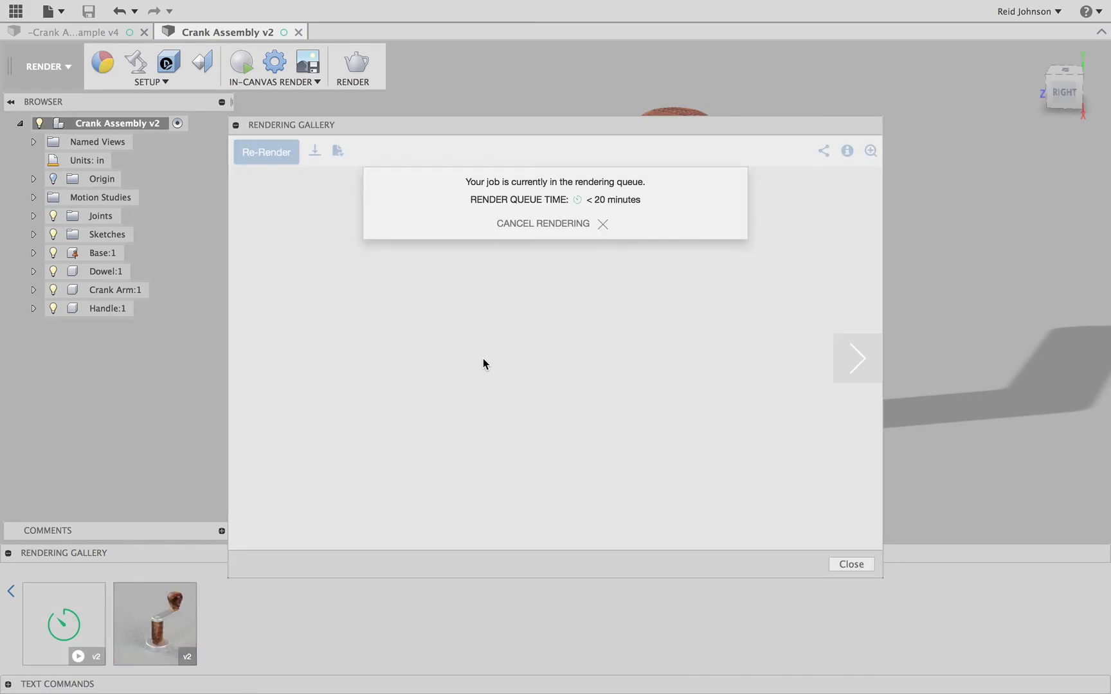